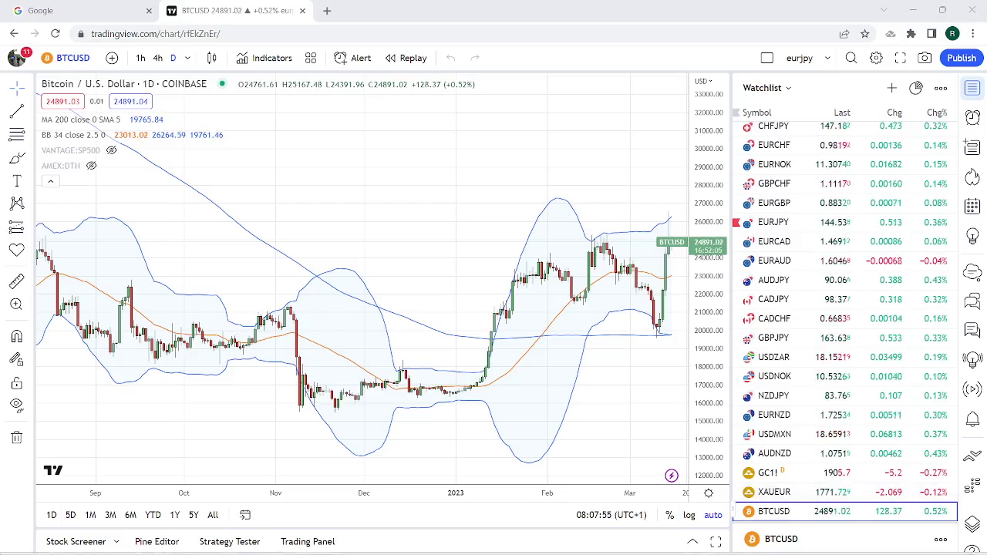
Pan the BTCUSD chart toward recent dates and switch it to 1-hour candles
mouse_move(19, 553)
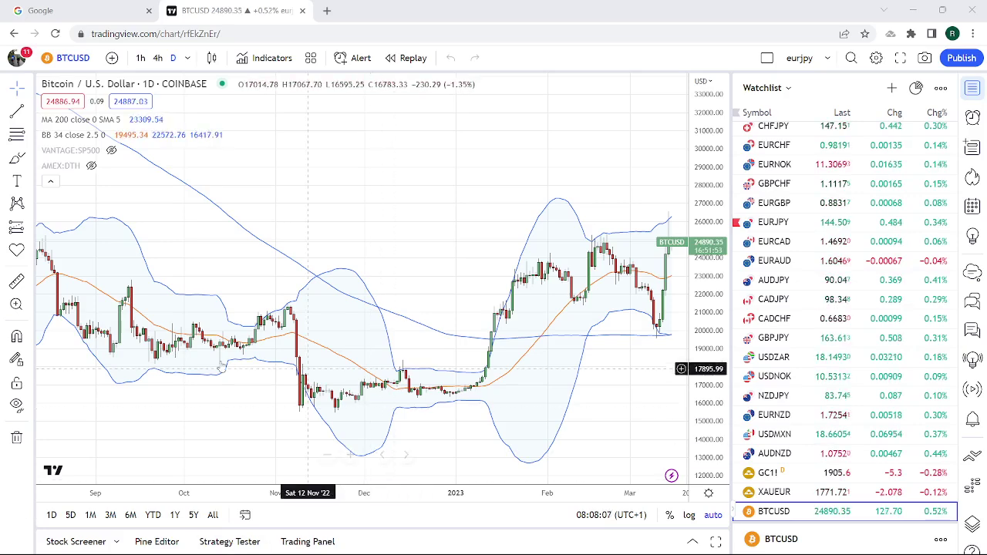
drag(414, 277, 334, 276)
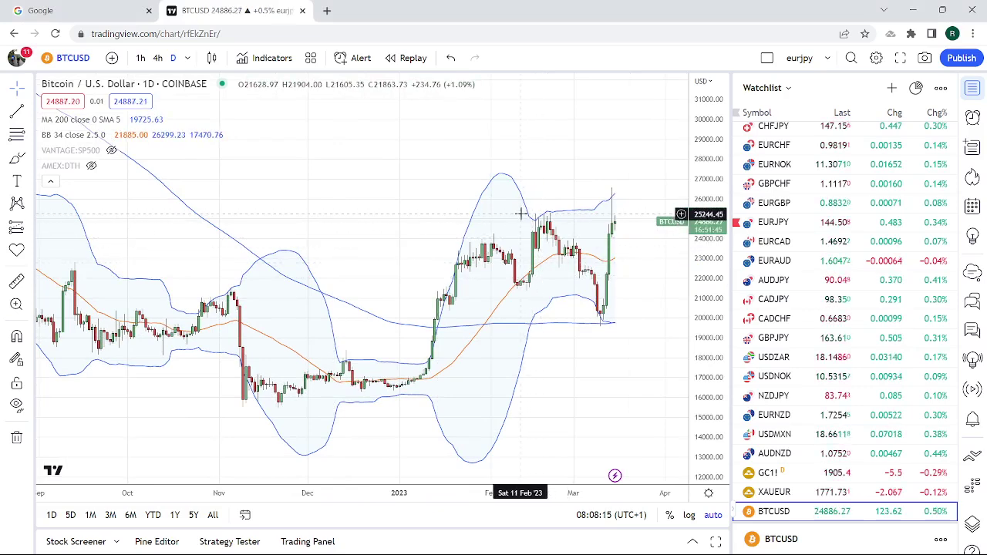
click(140, 58)
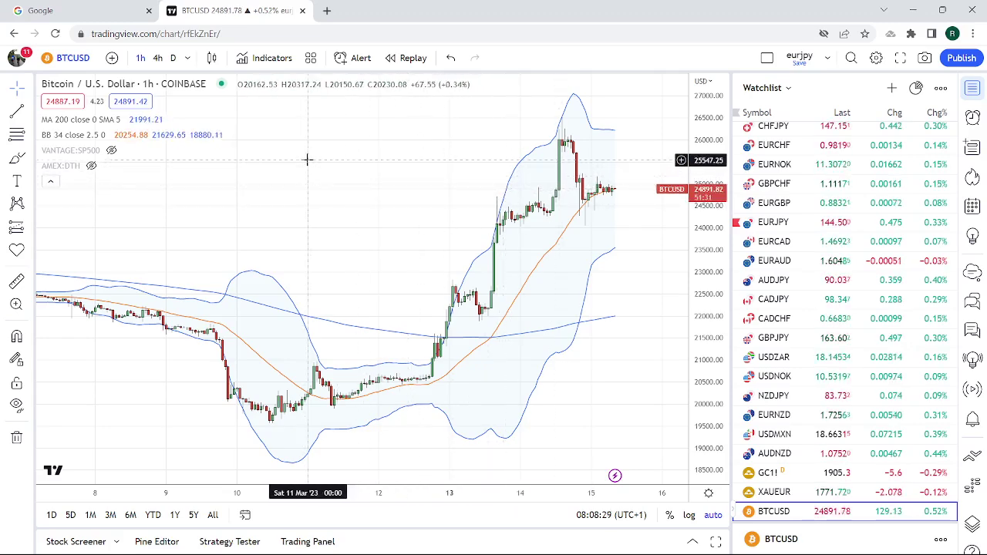
Inspect BTCUSD zoomed in on 30-minute candles, then return it to the daily interval
click(186, 59)
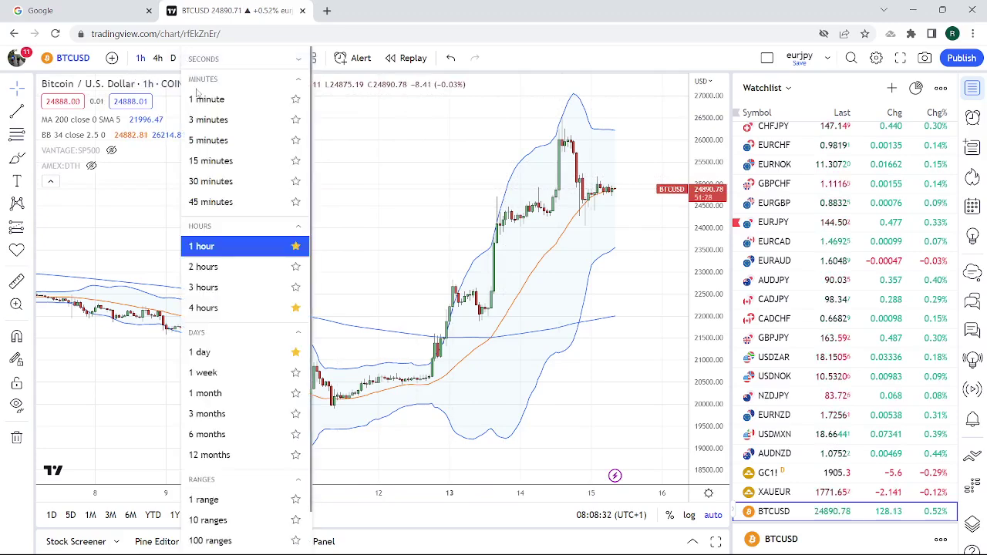
click(212, 181)
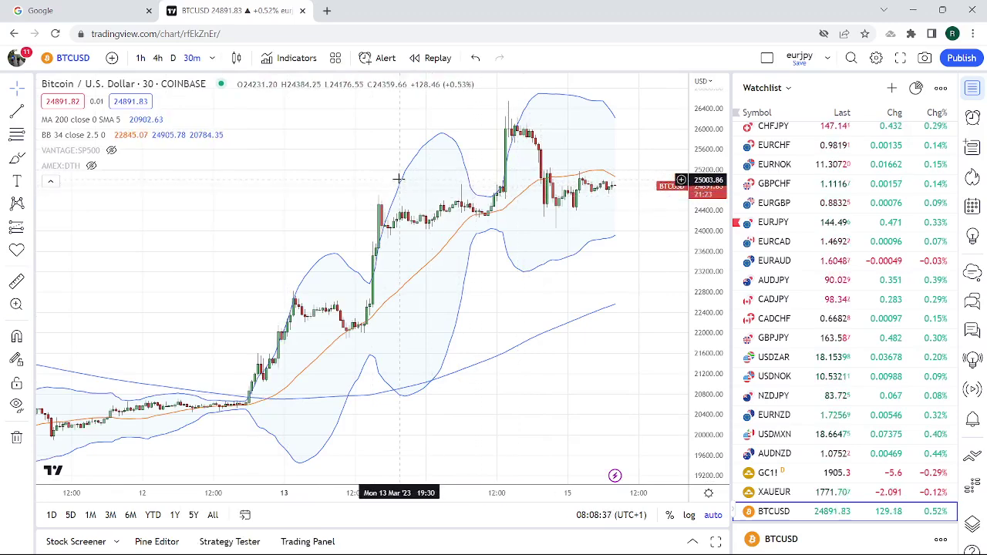
scroll(416, 196, up, 2)
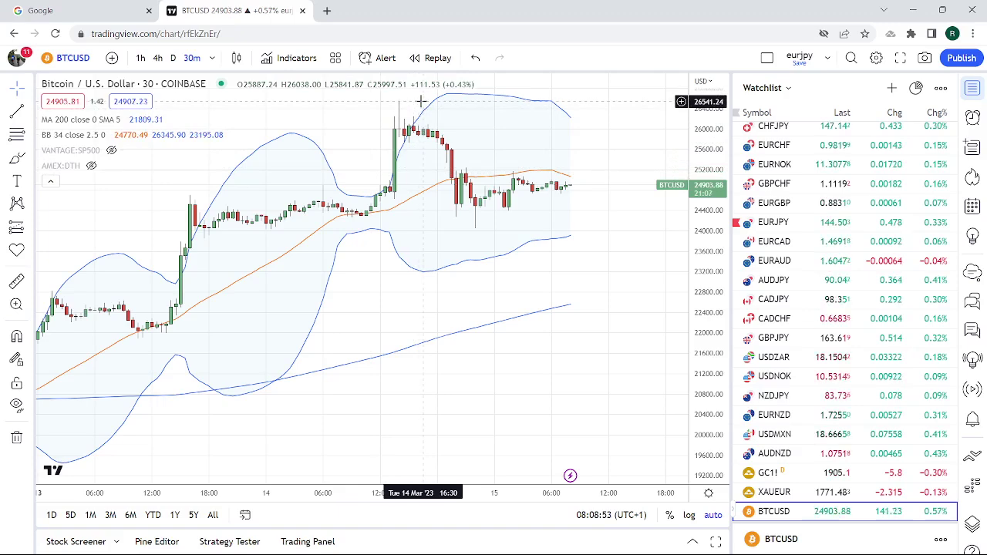
click(173, 58)
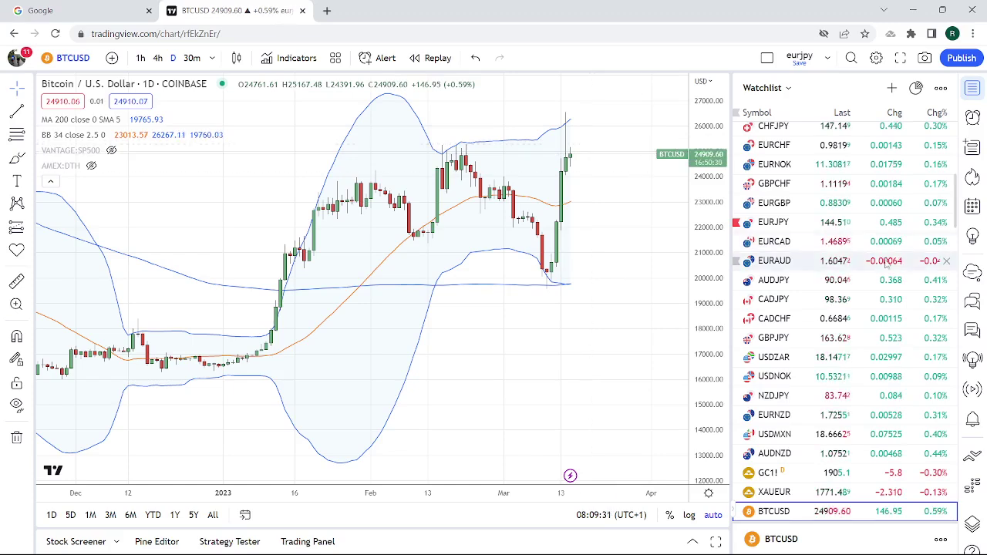
Open ETHUSD from further down the watchlist on the daily chart
scroll(795, 463, down, 2)
click(794, 467)
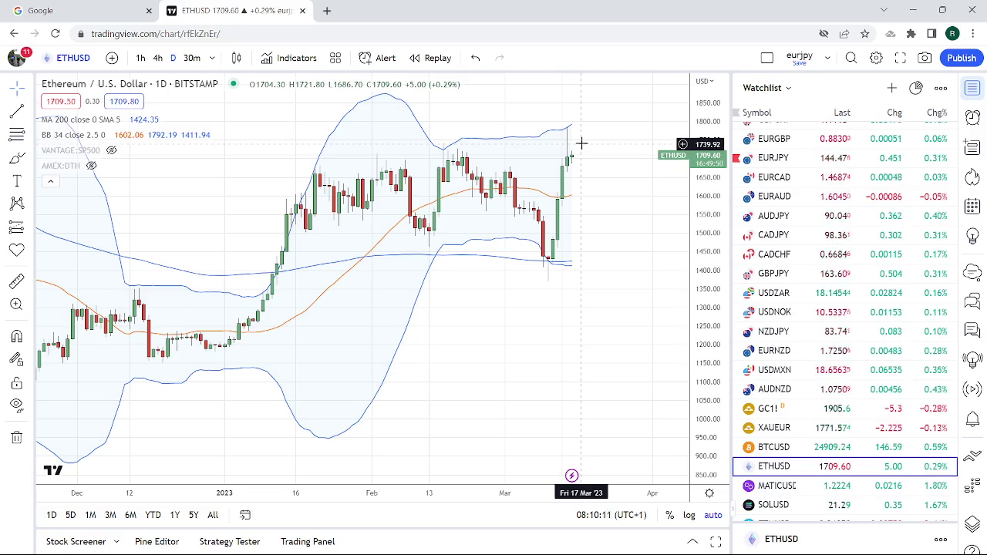
Open USDJPY from the top of the watchlist and set it to 1-hour candles
scroll(870, 320, up, 3)
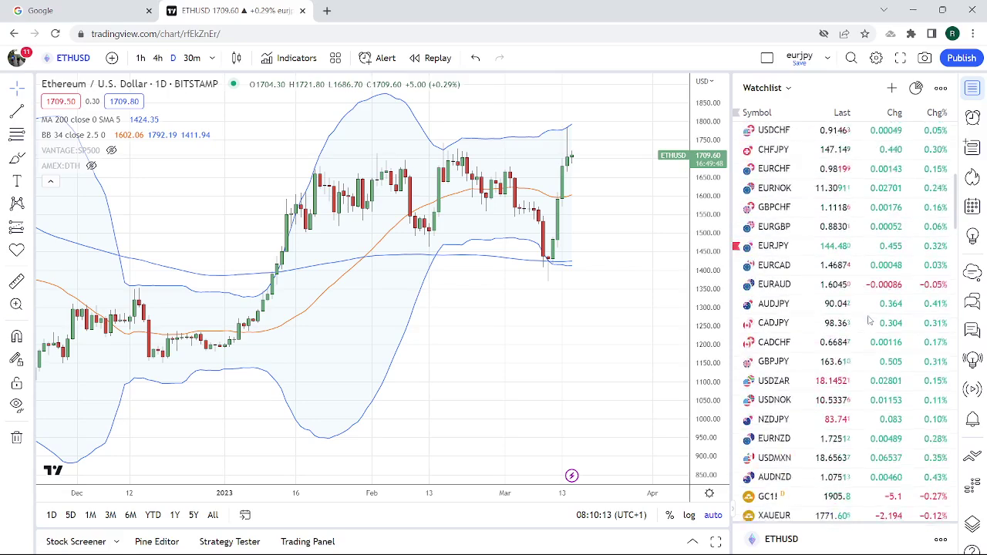
scroll(870, 319, up, 5)
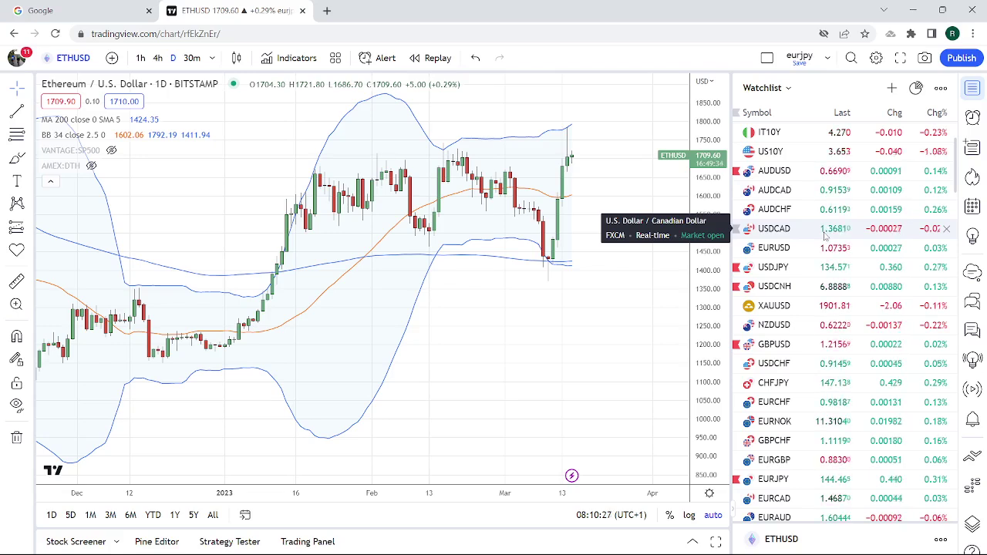
click(821, 267)
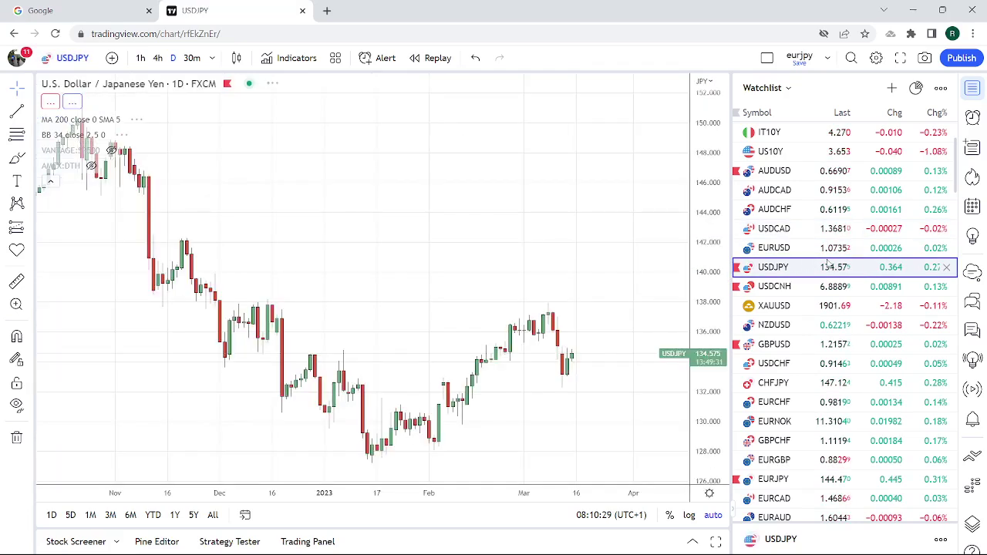
click(140, 57)
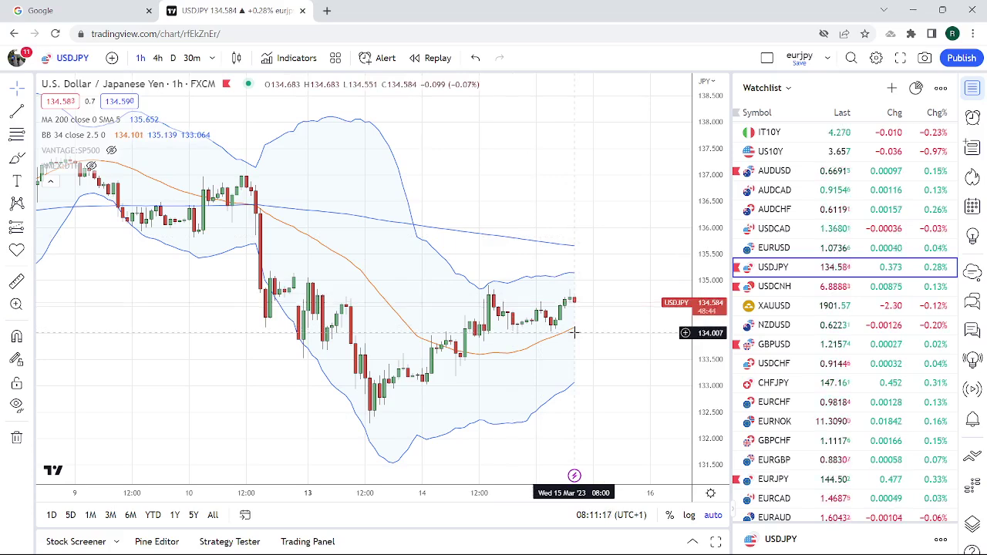
Open CHFJPY from the watchlist, keeping the 1-hour timeframe
click(784, 389)
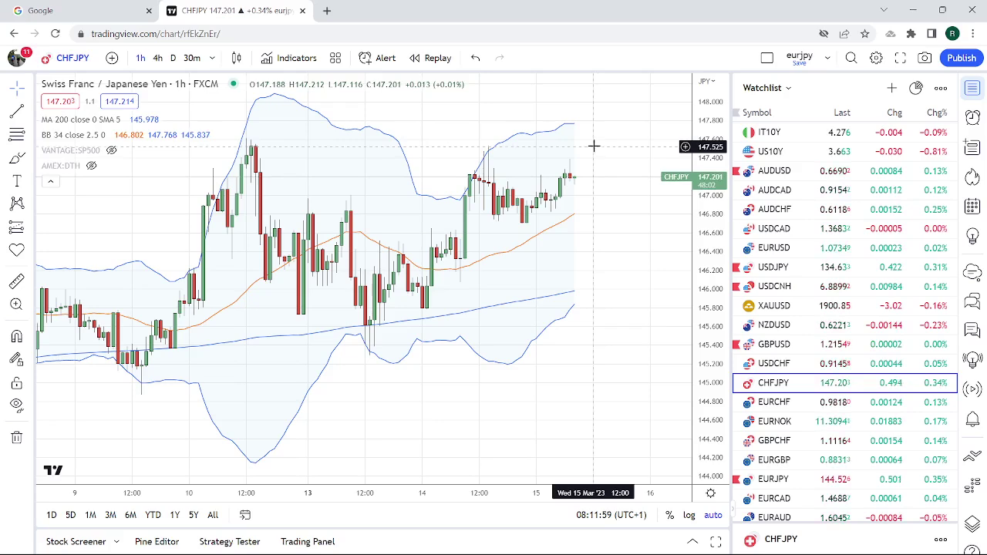
Open EURCHF from the watchlist on the 1-hour timeframe
click(792, 398)
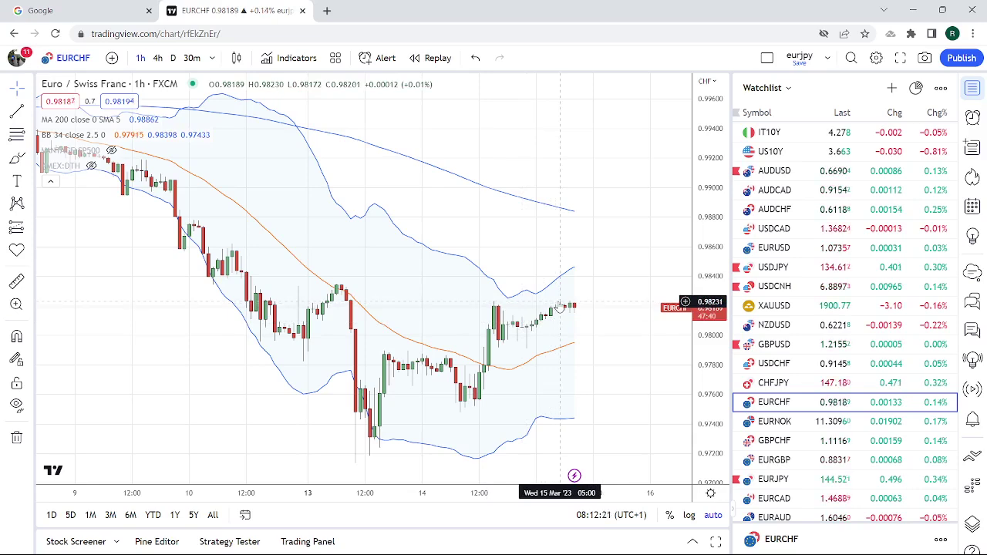
Set the EURCHF chart to daily (1D) candles to reveal its rising trendline
click(173, 58)
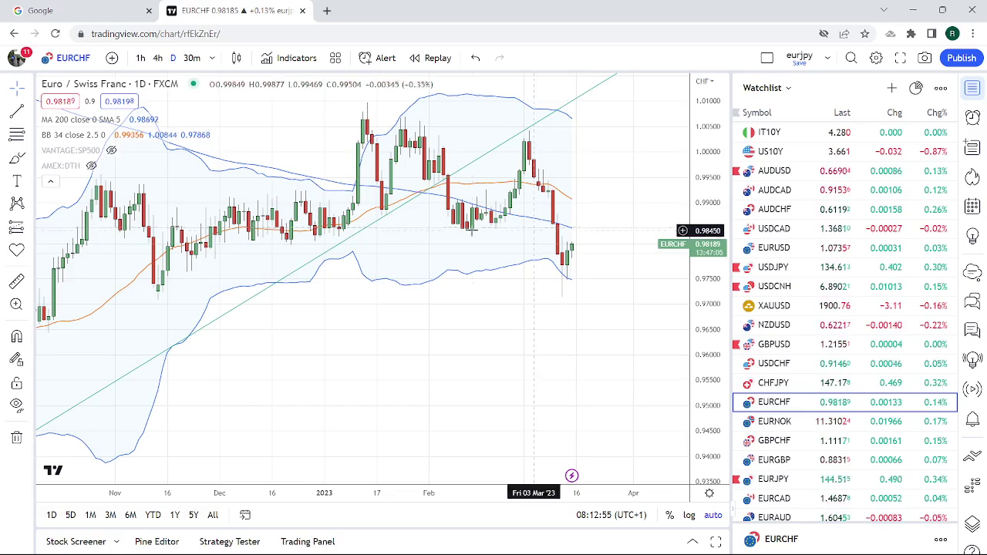
right_click(357, 233)
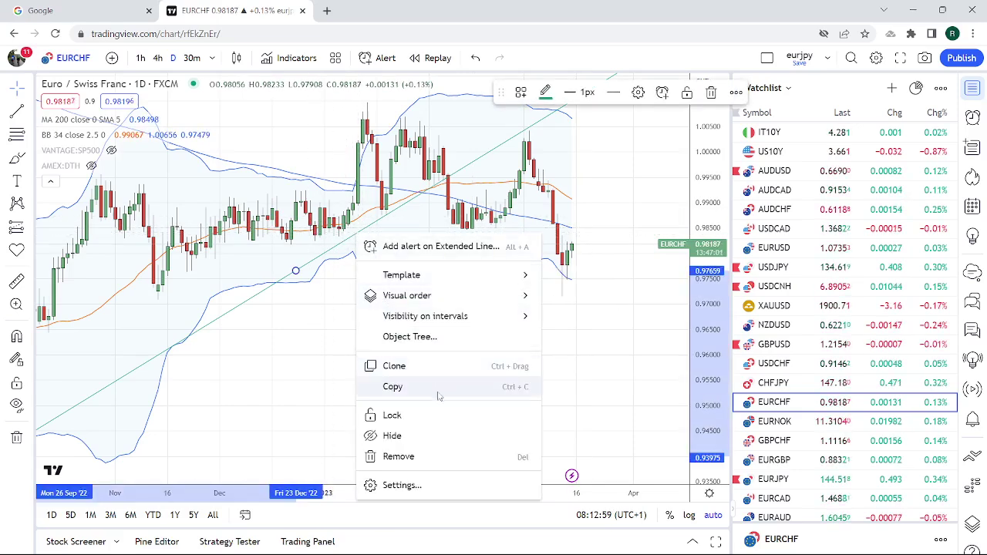
click(444, 431)
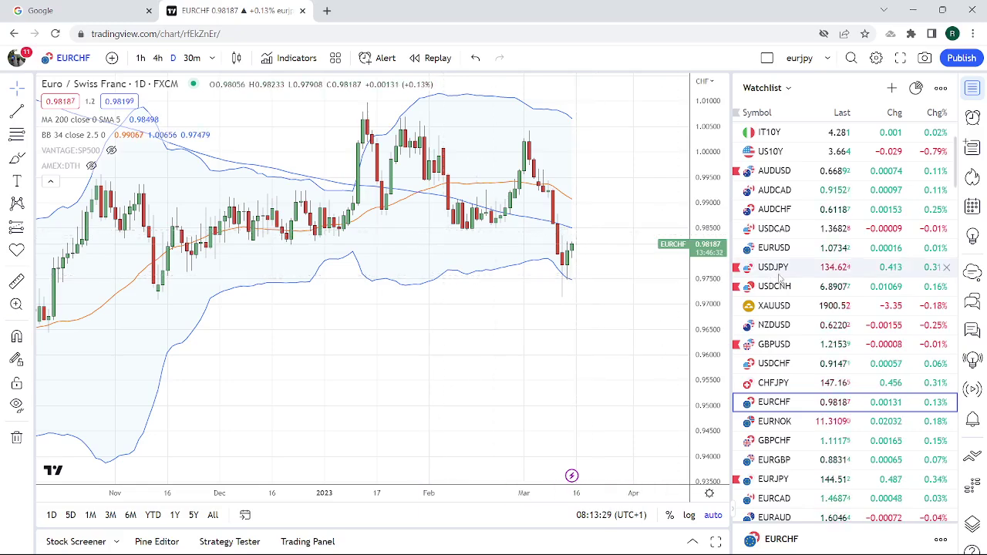
scroll(829, 279, down, 1)
scroll(828, 278, up, 1)
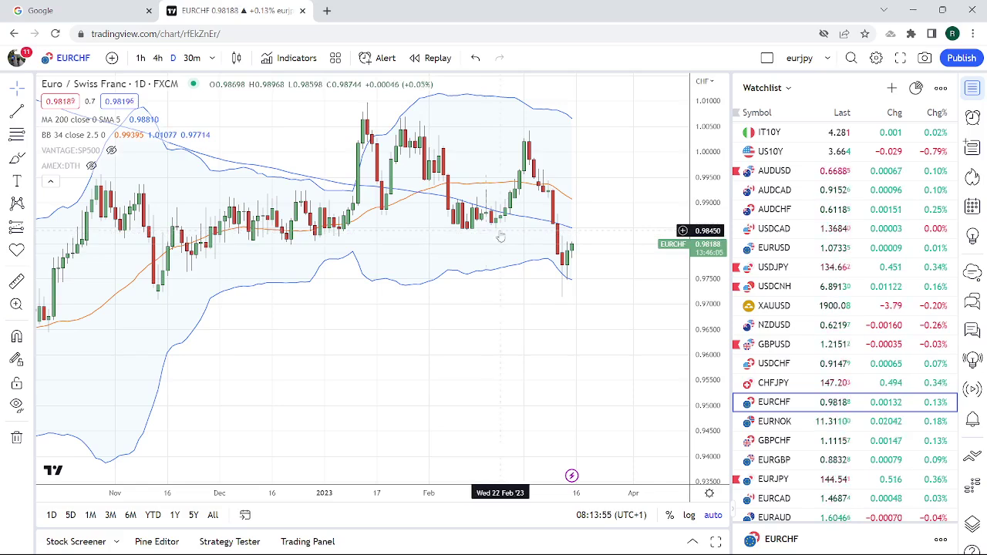
Review the XAUUSD gold daily chart, then switch to EURUSD daily
click(771, 307)
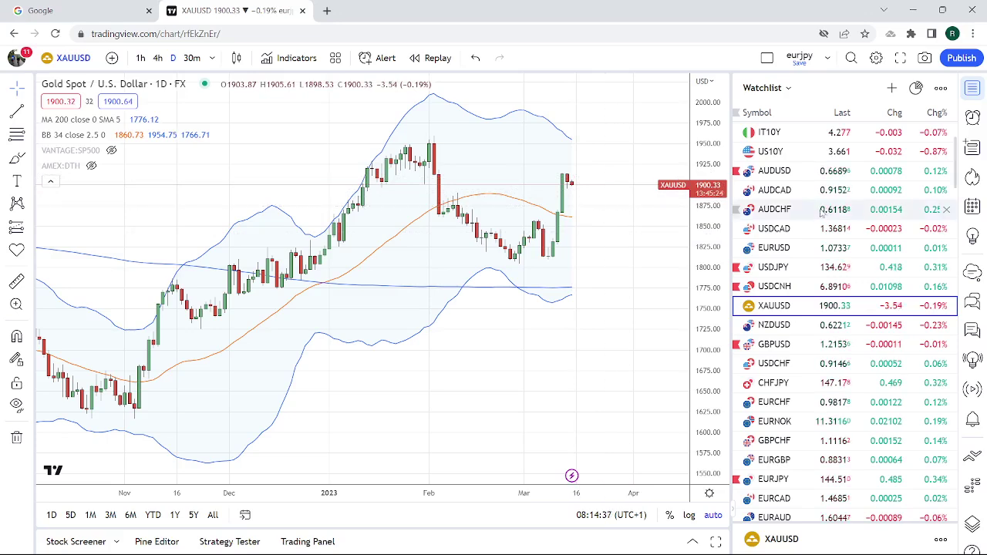
click(810, 247)
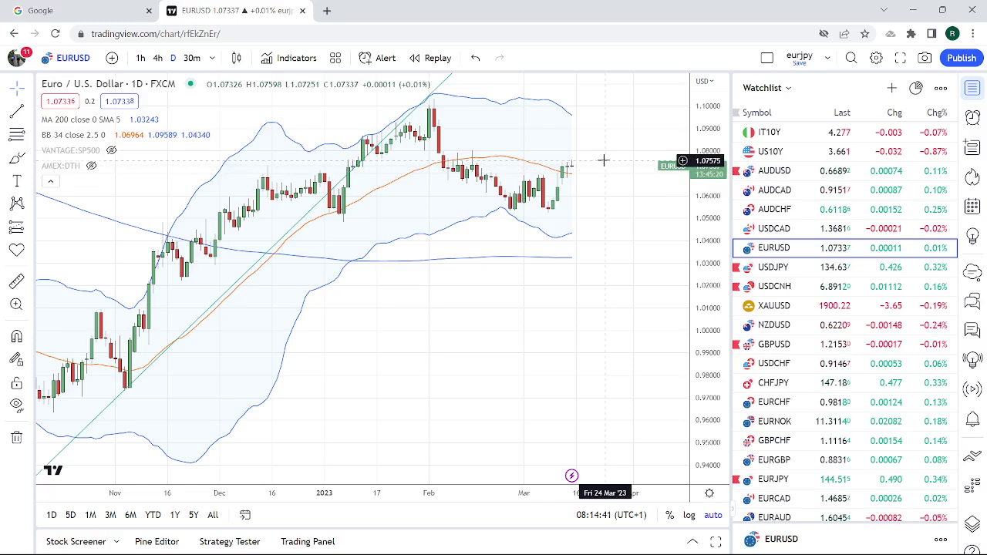
Put EURUSD on 1-hour candles and scroll through the hourly chart
click(140, 58)
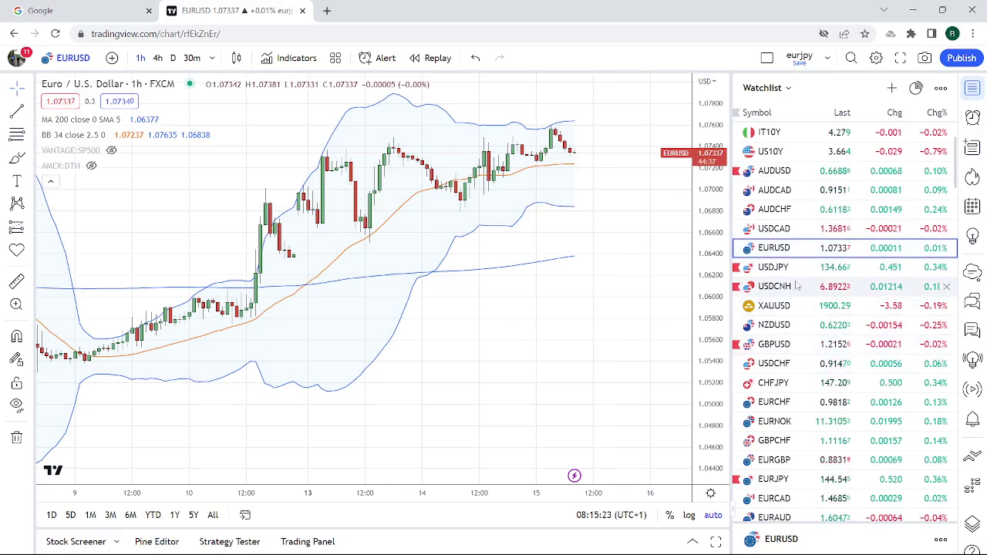
scroll(795, 293, down, 1)
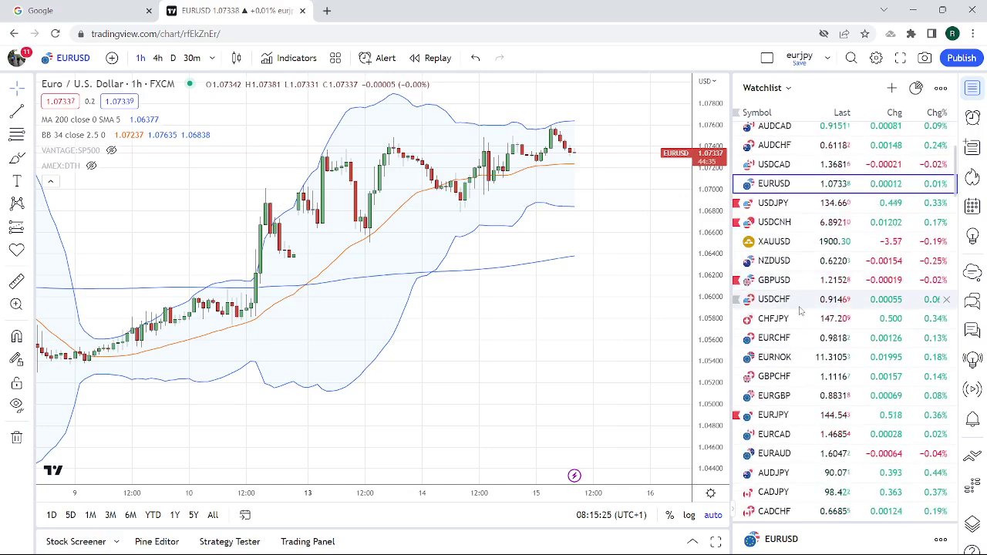
scroll(808, 328, up, 1)
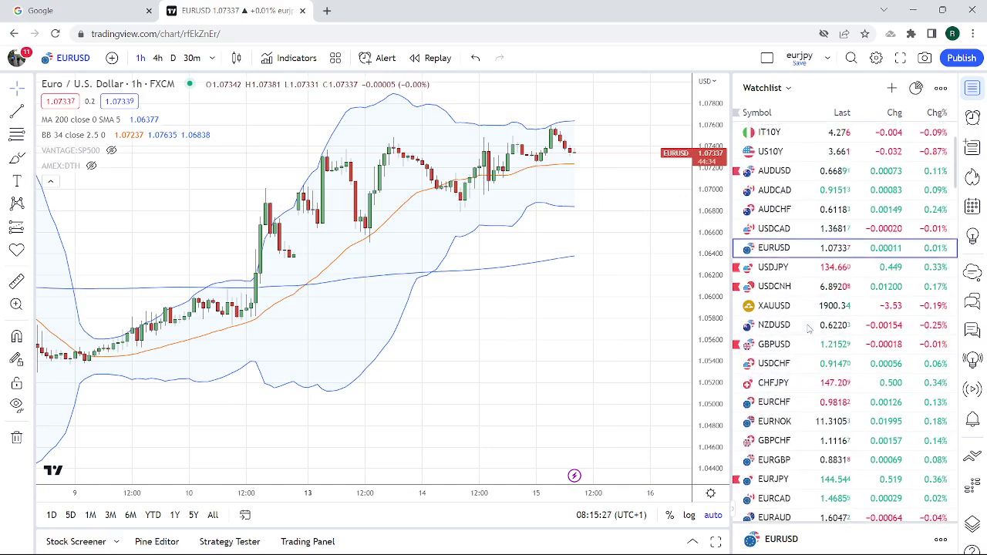
Open USDJPY on 1-hour candles and scroll the watchlist back to the top
click(786, 268)
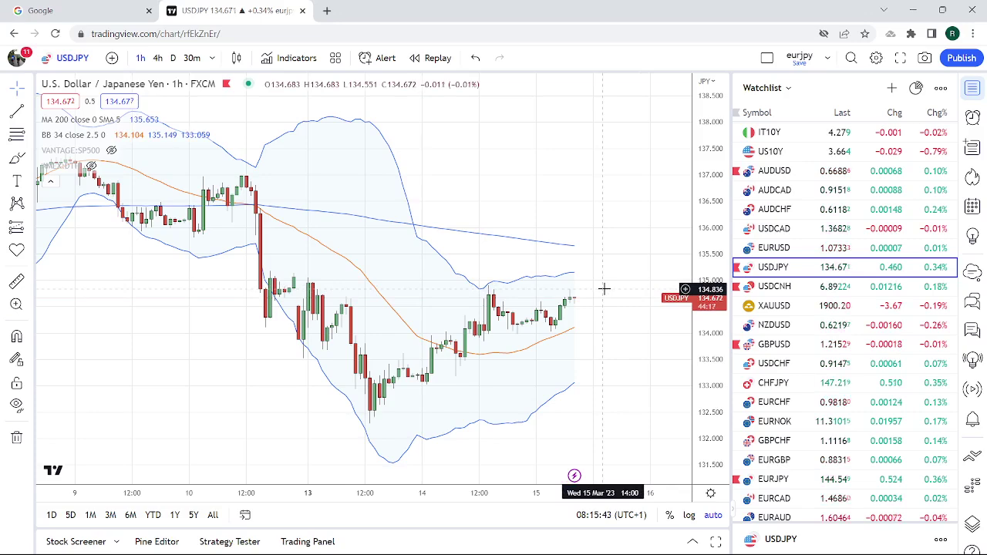
scroll(800, 264, down, 1)
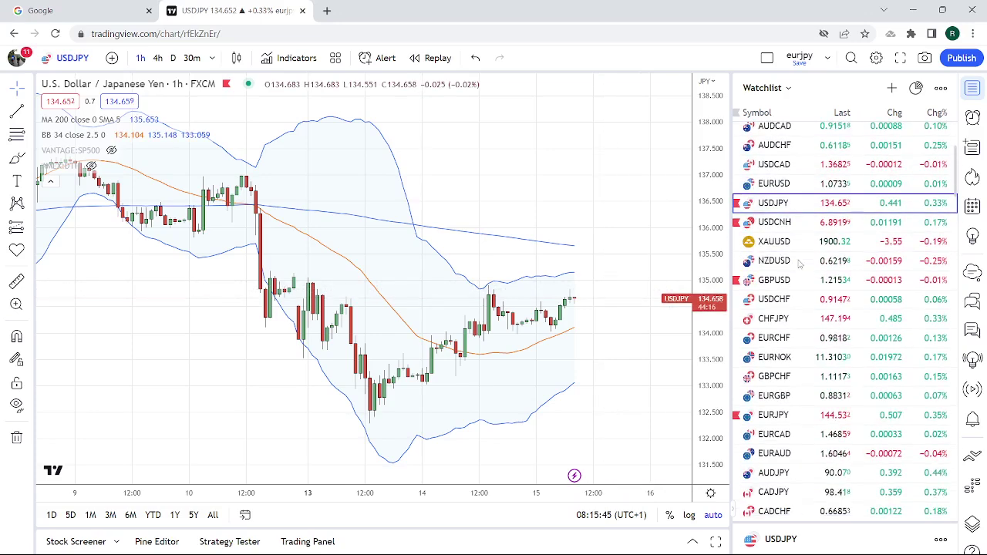
scroll(800, 263, down, 1)
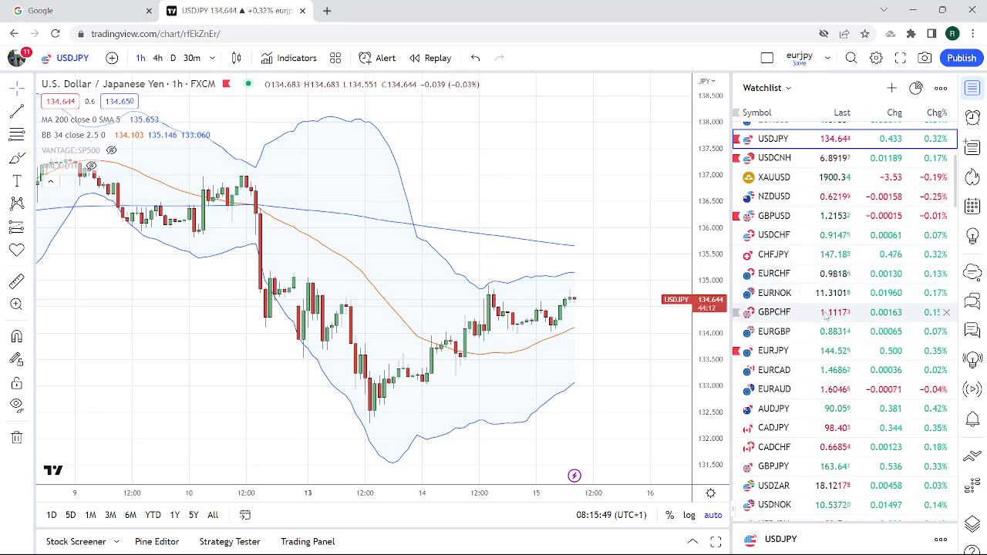
scroll(824, 310, down, 1)
scroll(824, 309, down, 1)
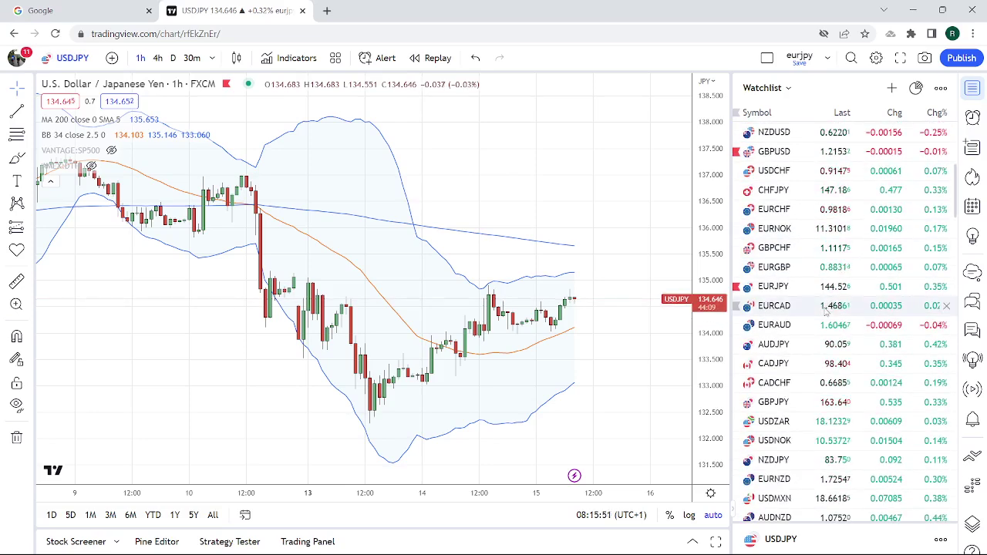
scroll(825, 311, down, 1)
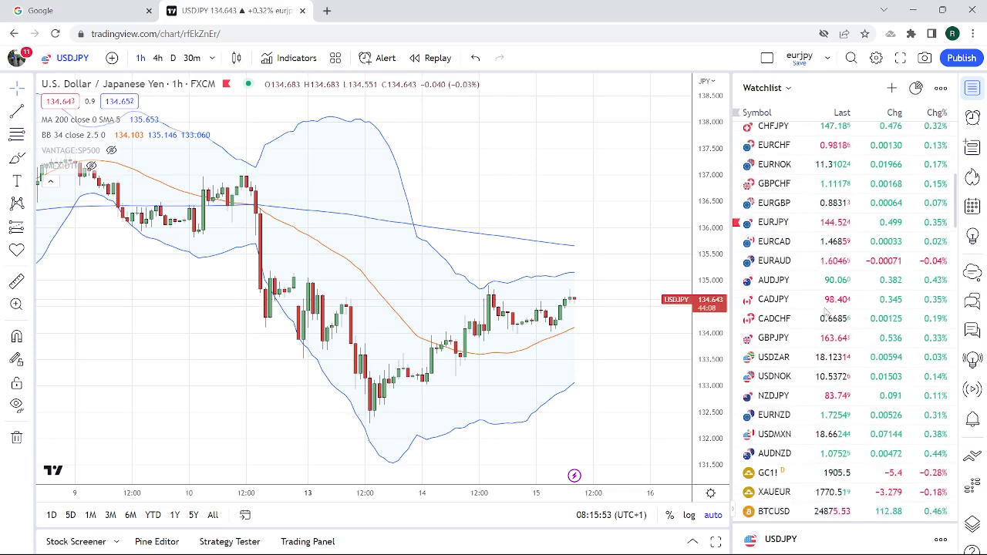
scroll(824, 312, up, 2)
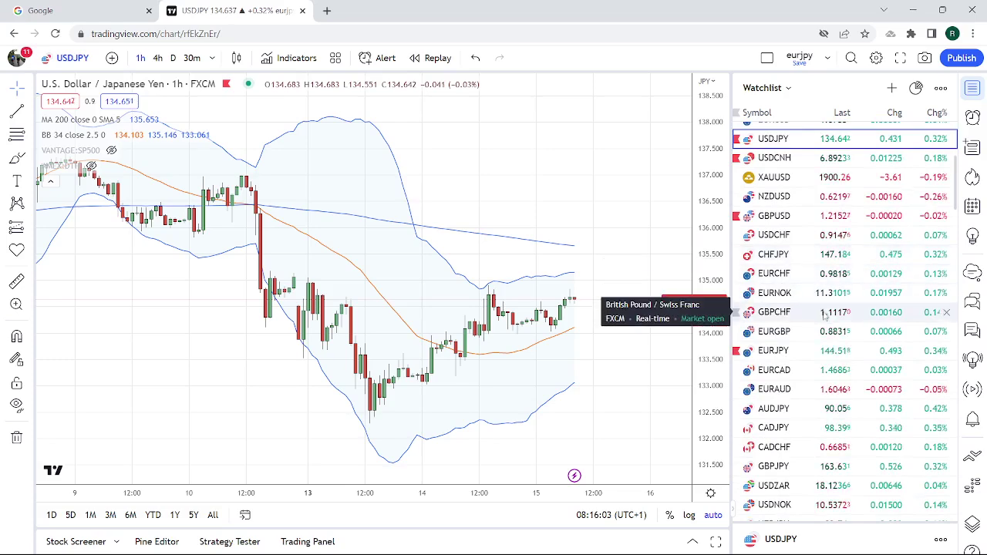
scroll(824, 316, up, 2)
scroll(825, 308, up, 4)
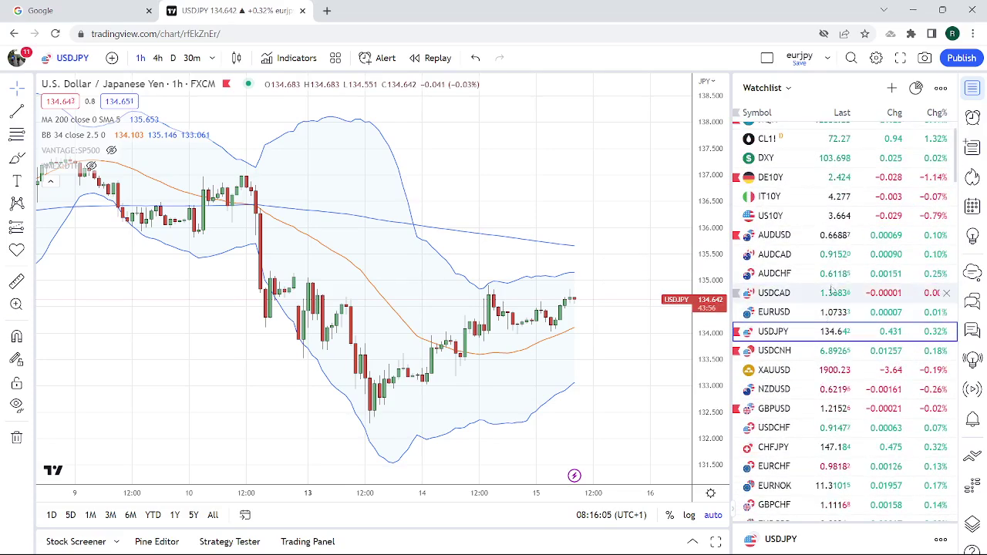
scroll(829, 297, down, 2)
scroll(829, 297, up, 3)
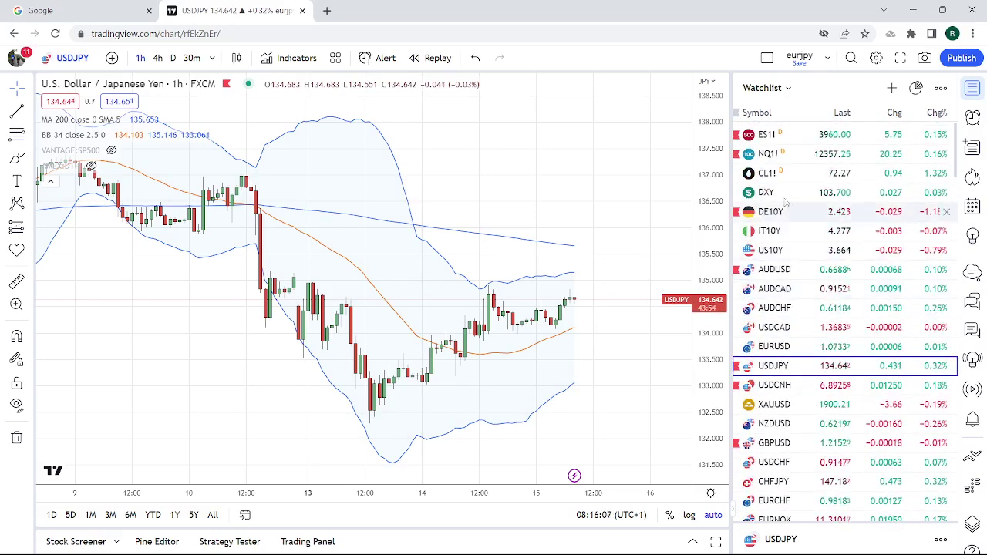
Show the Light Crude Oil Futures (CL1!) chart from the watchlist on daily candles
click(783, 174)
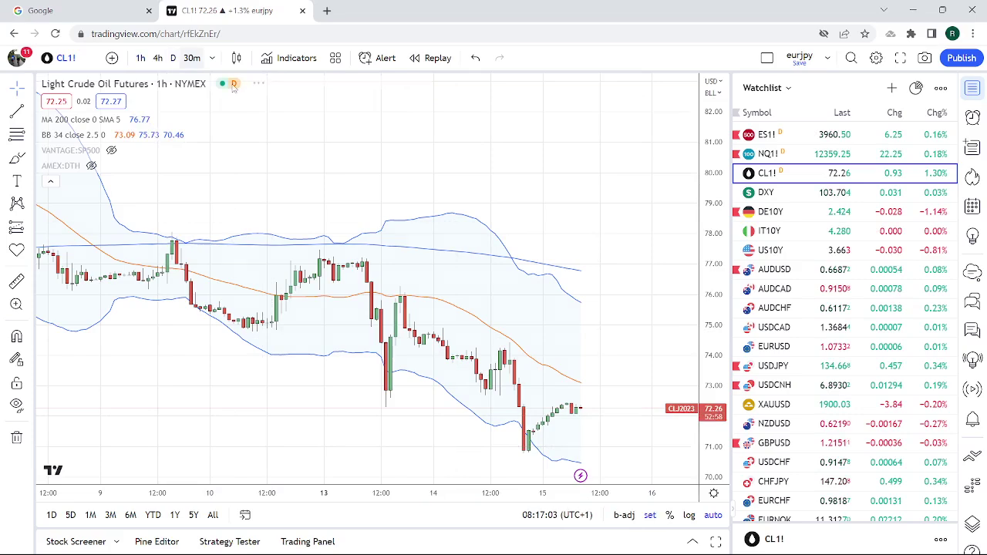
click(173, 59)
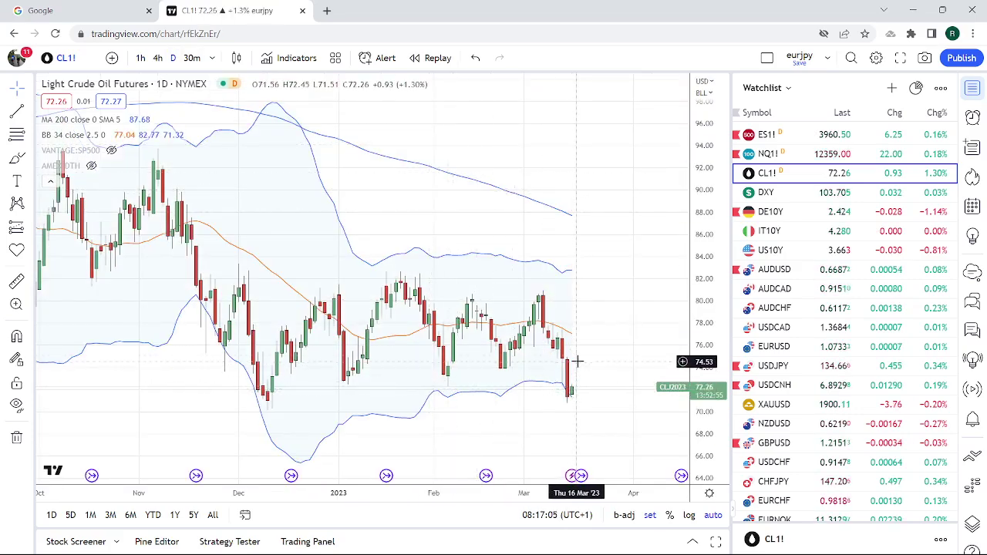